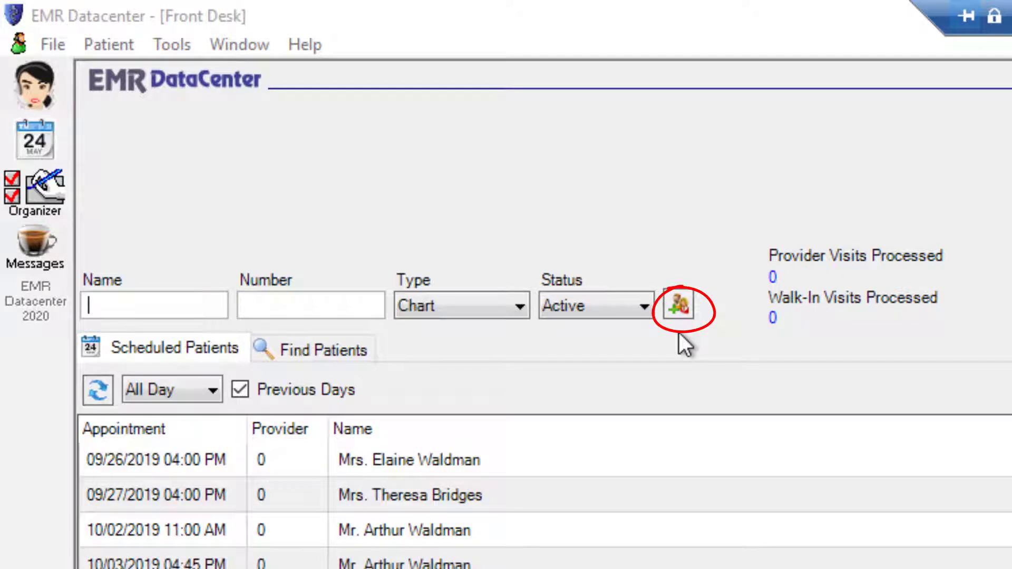
Step: Start a new patient record and view the available patient status options
{"action": "left_click", "coordinate": [61, 44]}
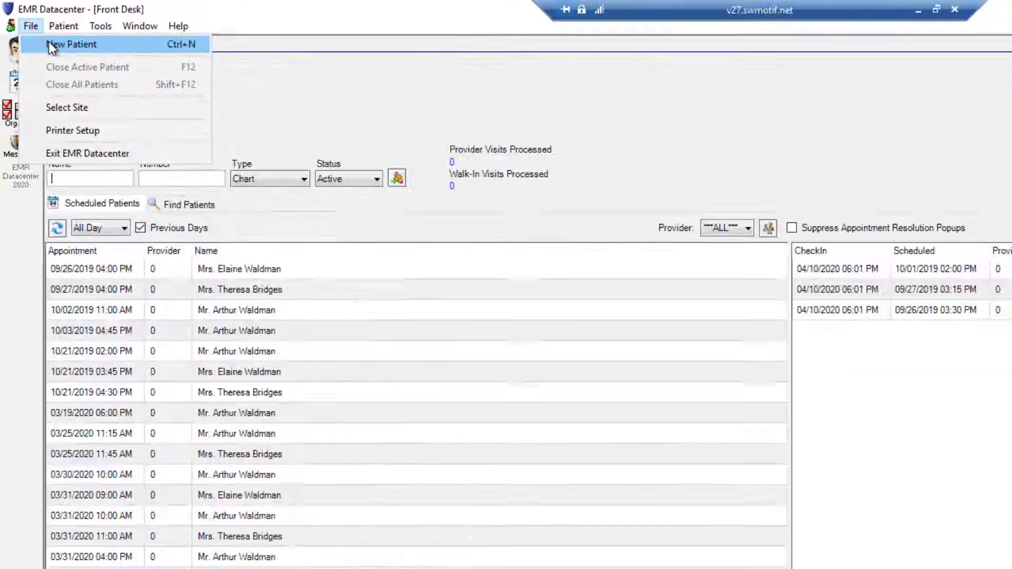
{"action": "left_click", "coordinate": [82, 74]}
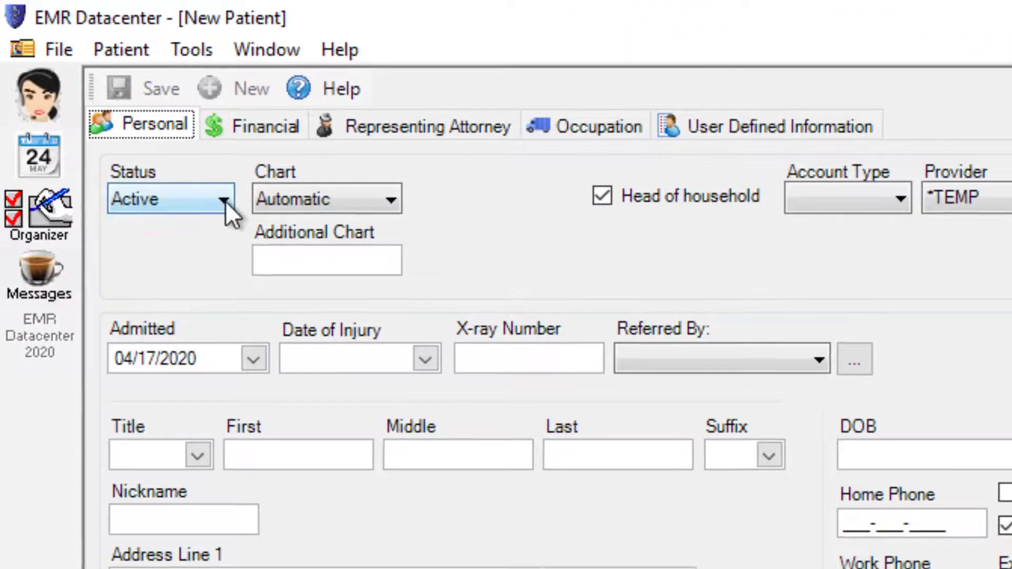
{"action": "left_click", "coordinate": [223, 200]}
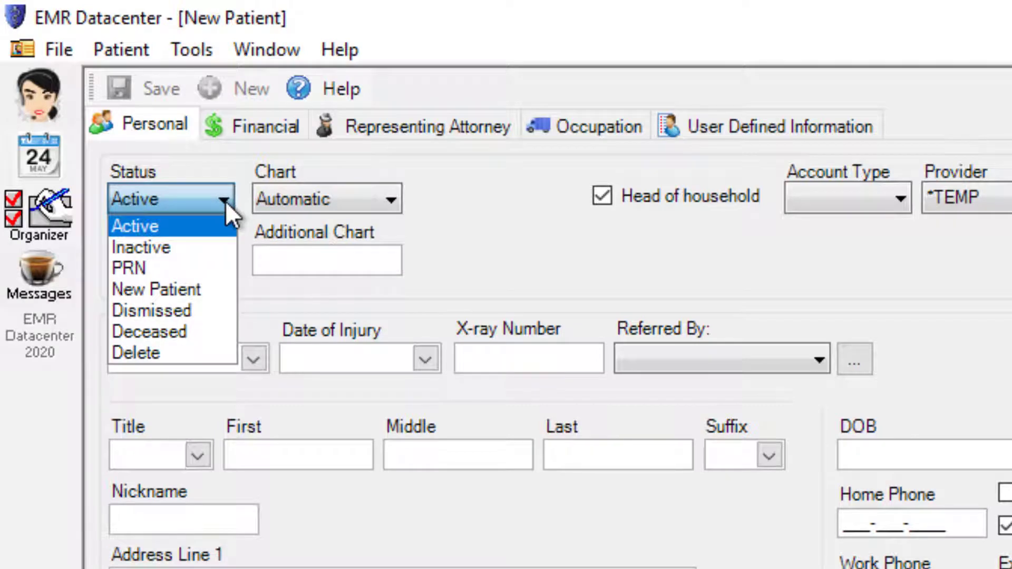
{"action": "left_click", "coordinate": [226, 200]}
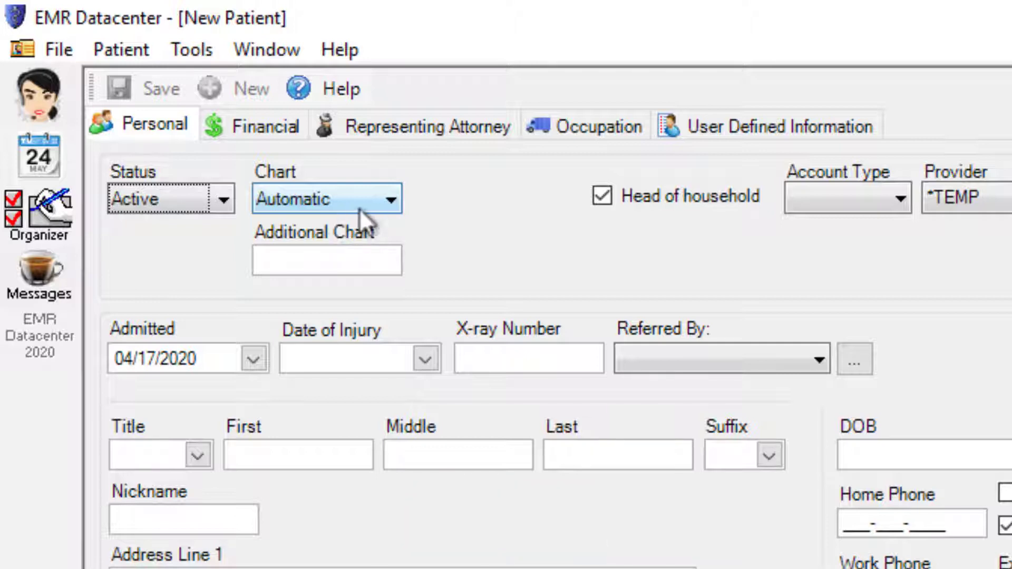
Step: Set the chart type to Custom, then enter a custom chart number and an additional chart number
{"action": "left_click", "coordinate": [389, 199]}
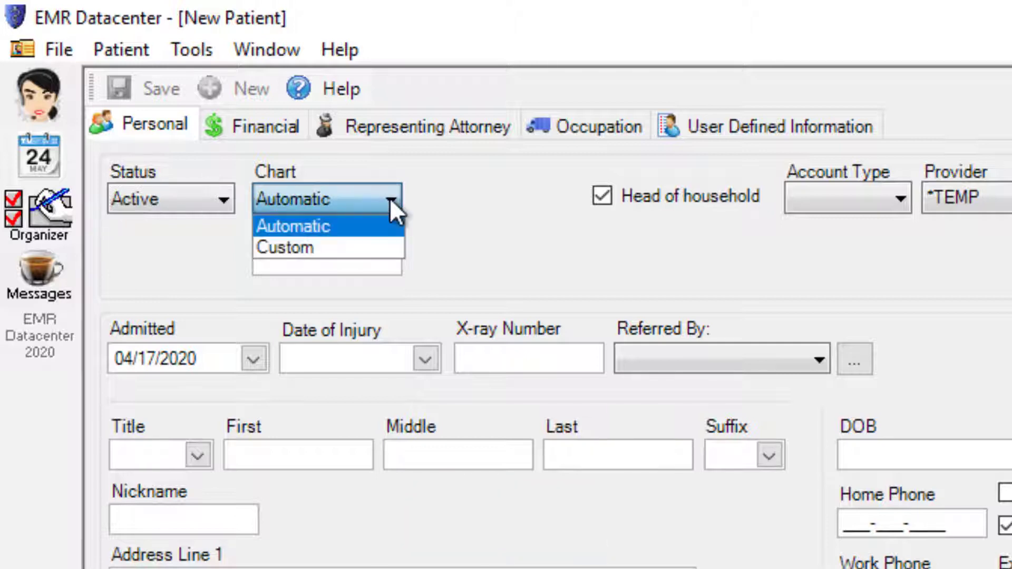
{"action": "left_click", "coordinate": [350, 248]}
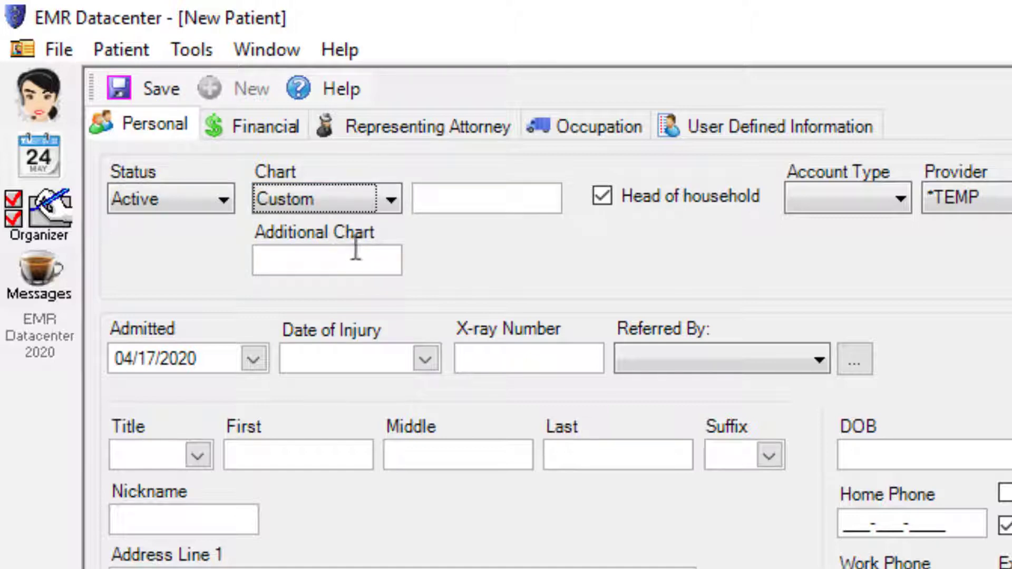
{"action": "left_click", "coordinate": [486, 201]}
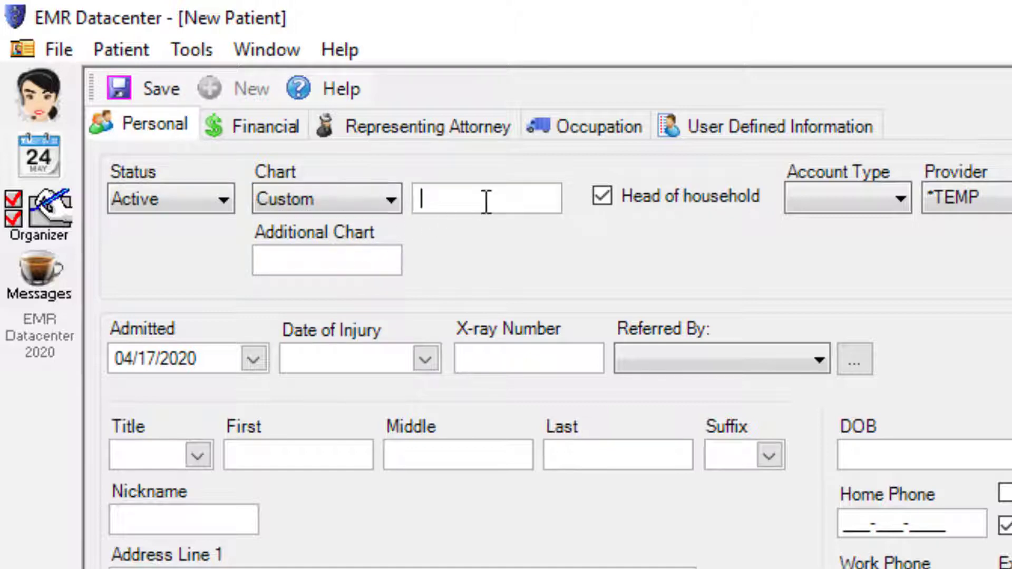
{"action": "type", "text": "BRfgt"}
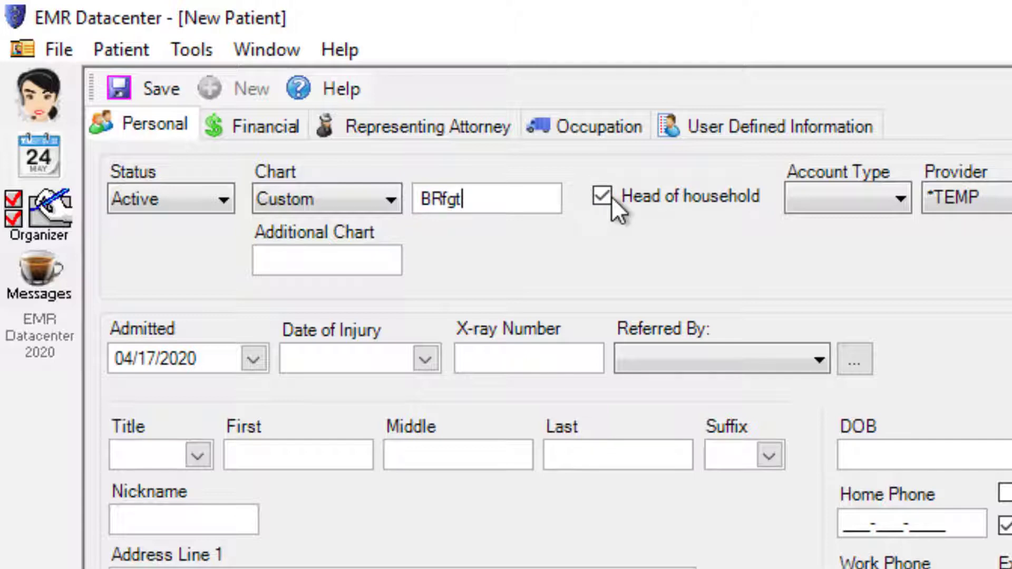
{"action": "left_click", "coordinate": [306, 268]}
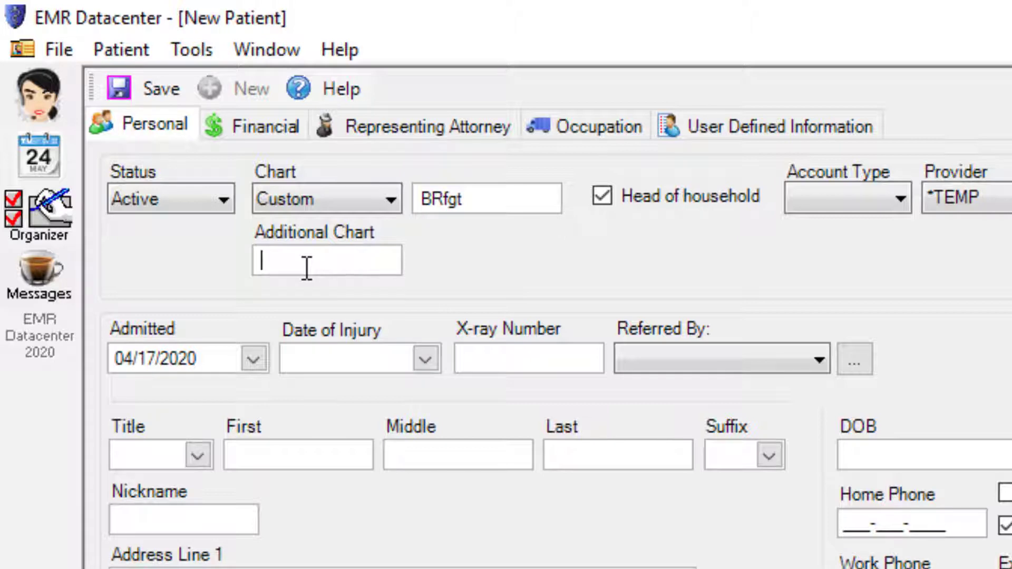
{"action": "type", "text": "dddd"}
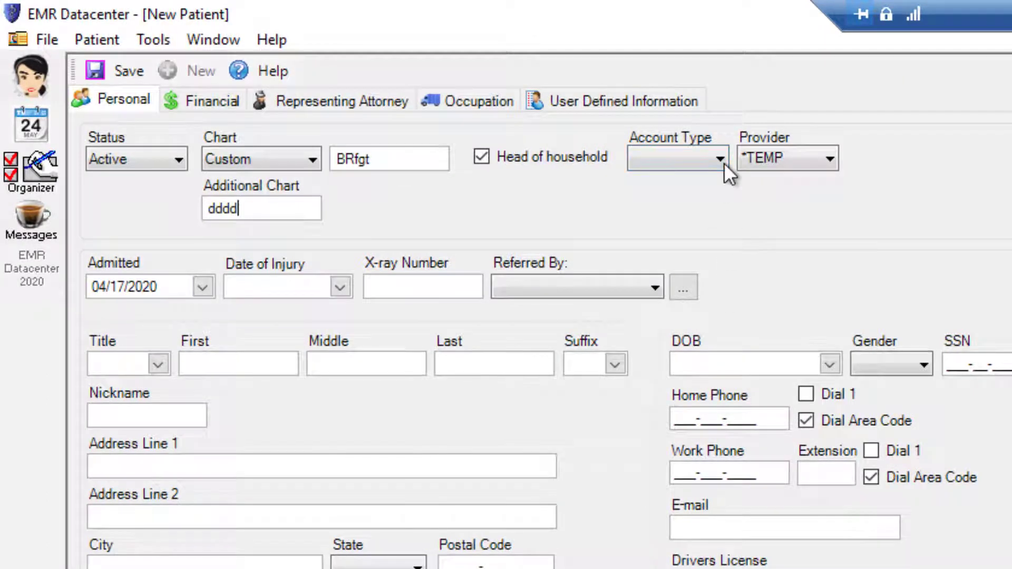
Step: Set the new patient's account type to CASH
{"action": "left_click", "coordinate": [723, 163]}
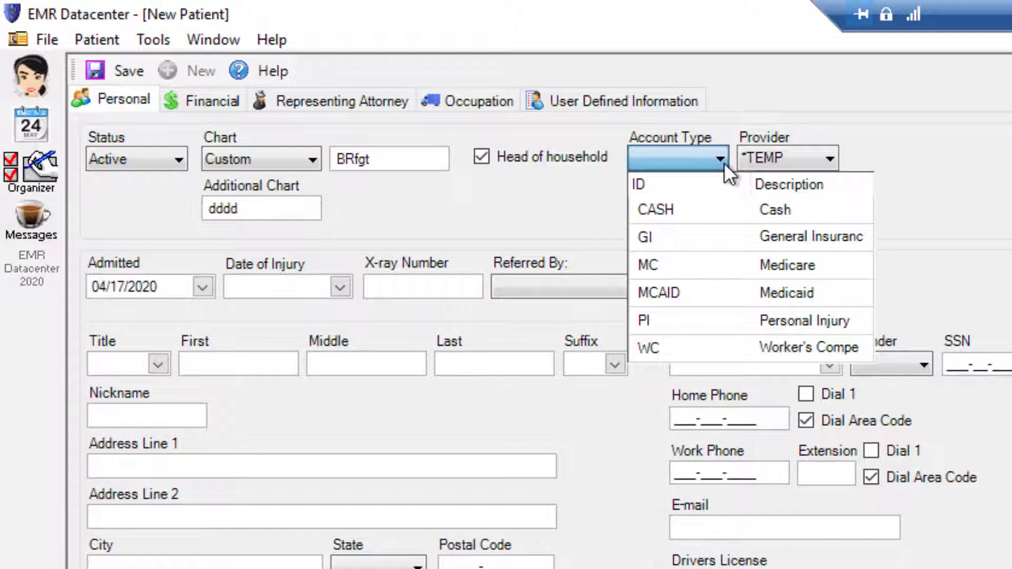
{"action": "left_click", "coordinate": [778, 216]}
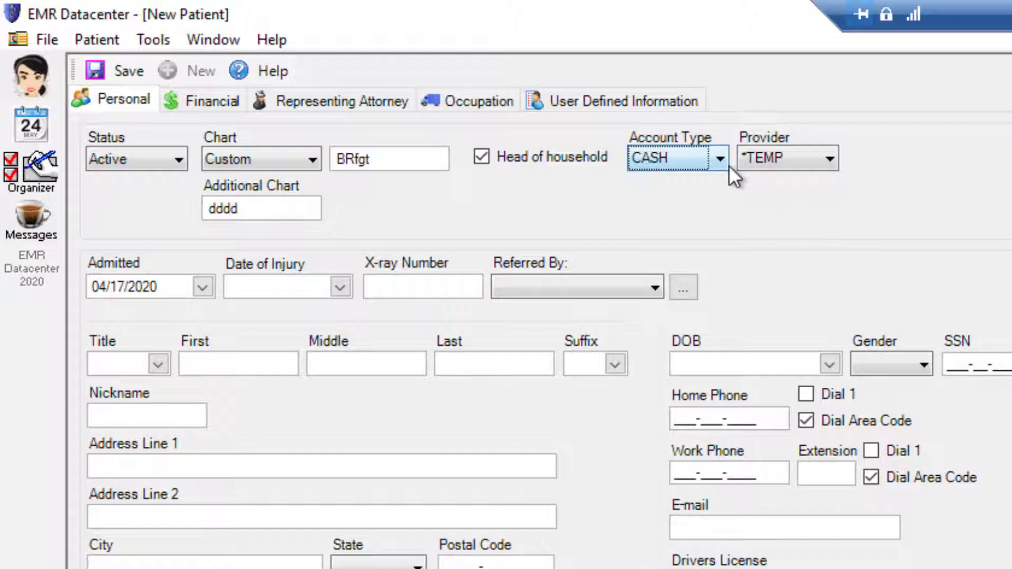
{"action": "left_click", "coordinate": [152, 43]}
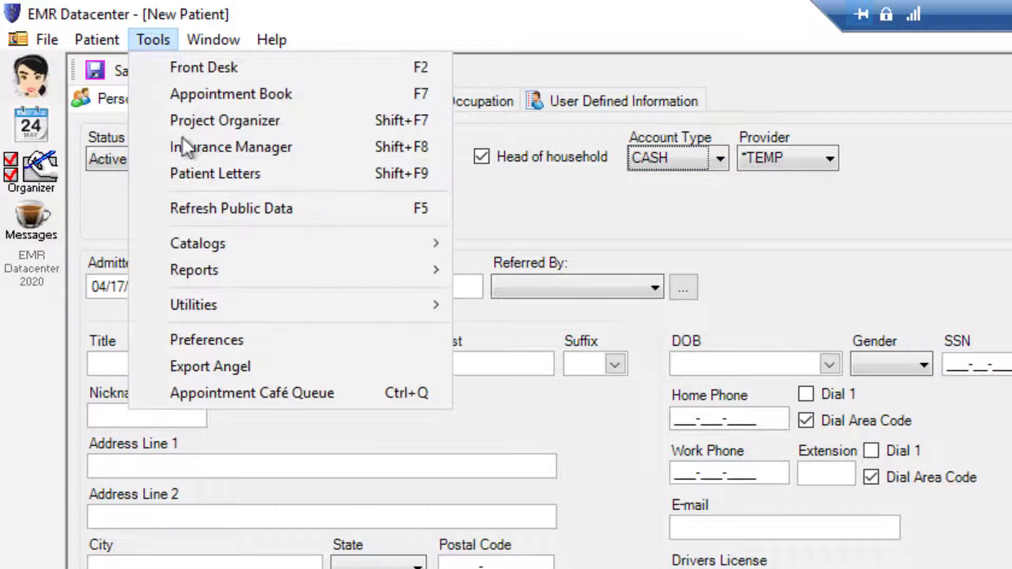
{"action": "mouse_move", "coordinate": [192, 229]}
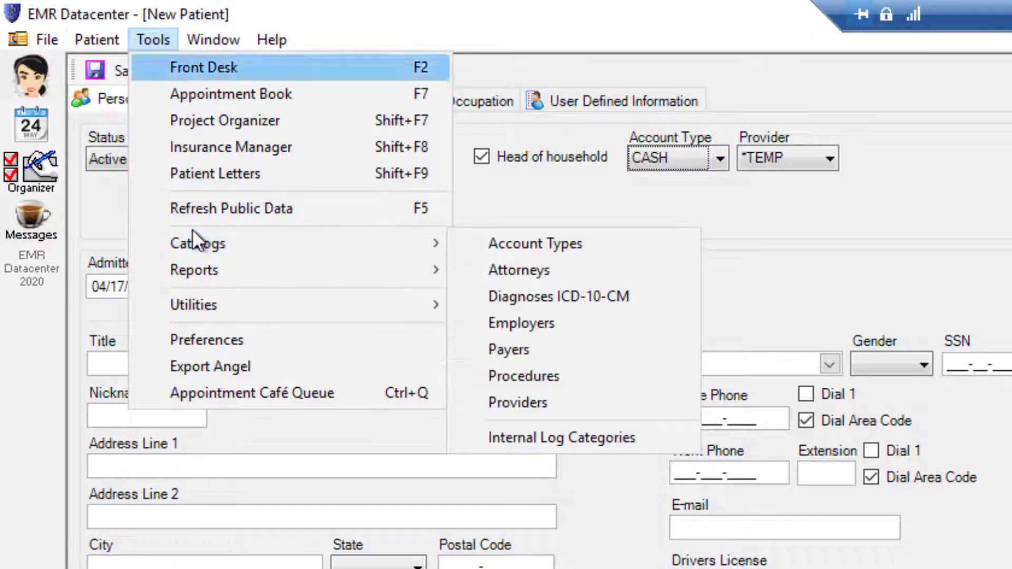
{"action": "mouse_move", "coordinate": [271, 40]}
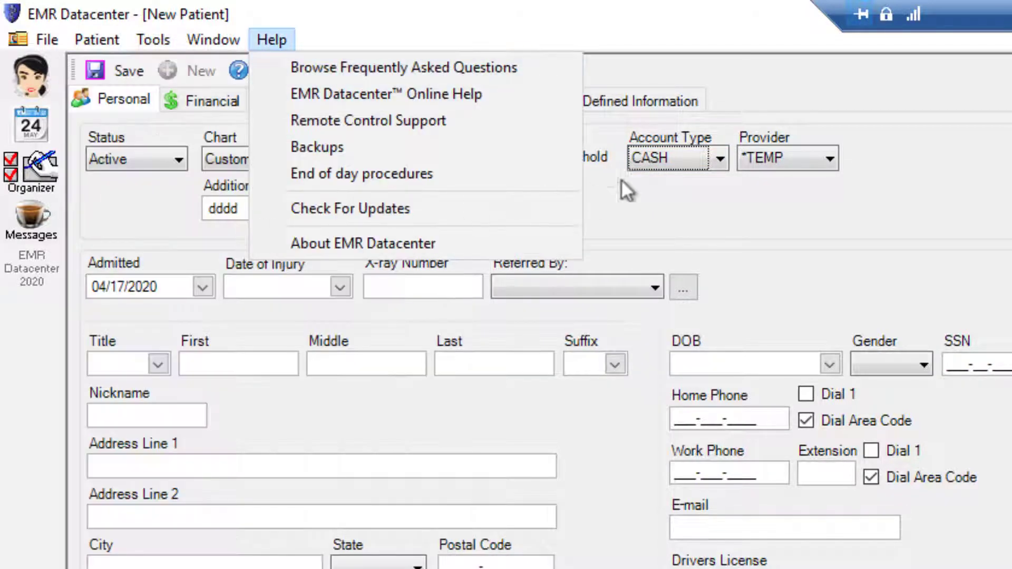
Step: Set the new patient's provider to 0
{"action": "left_click", "coordinate": [823, 157]}
{"action": "left_click", "coordinate": [818, 238]}
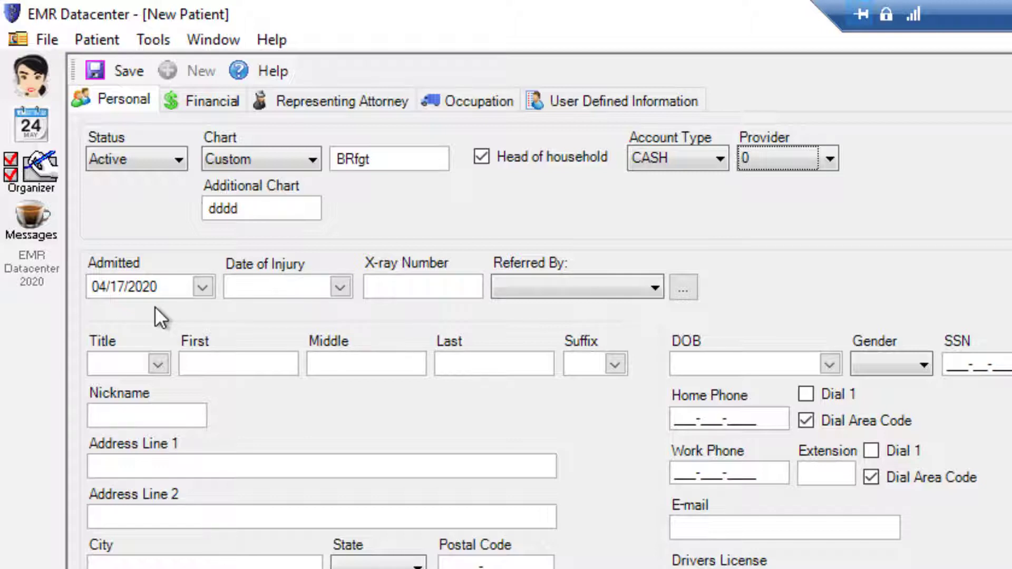
Step: View the calendars for the admitted and injury dates, then enter the patient's X-ray number
{"action": "left_click", "coordinate": [202, 287]}
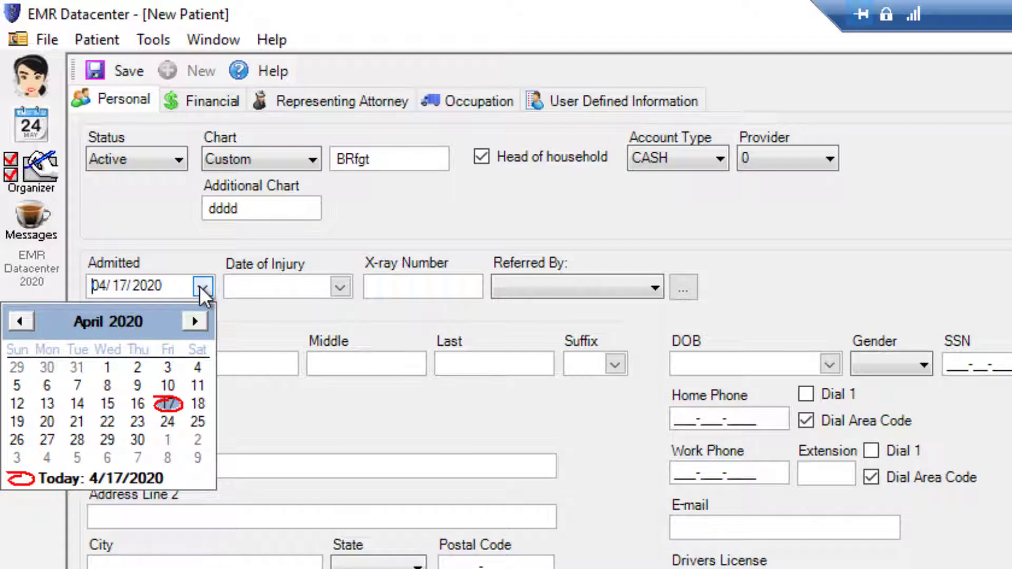
{"action": "left_click", "coordinate": [245, 289]}
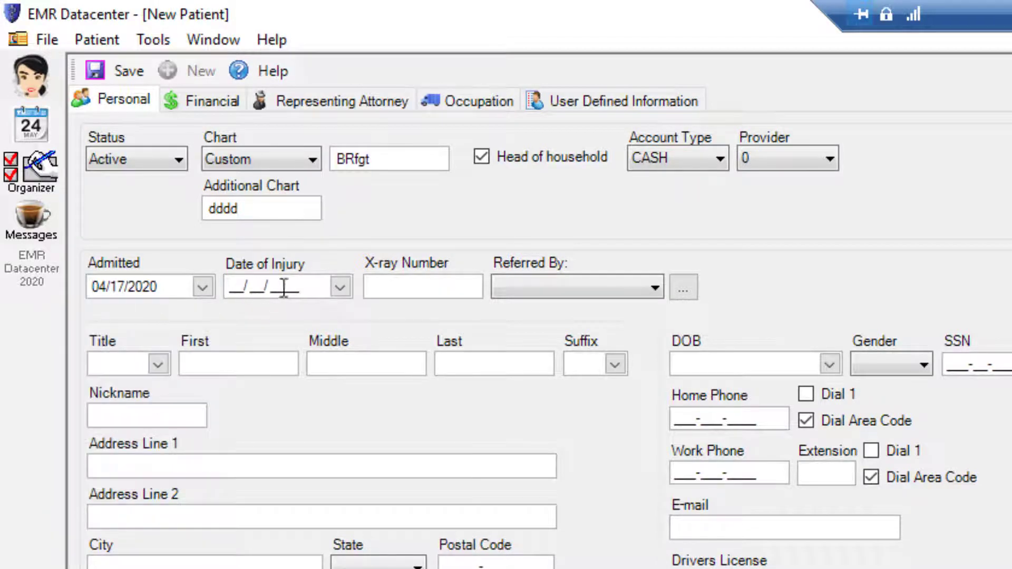
{"action": "left_click", "coordinate": [340, 287]}
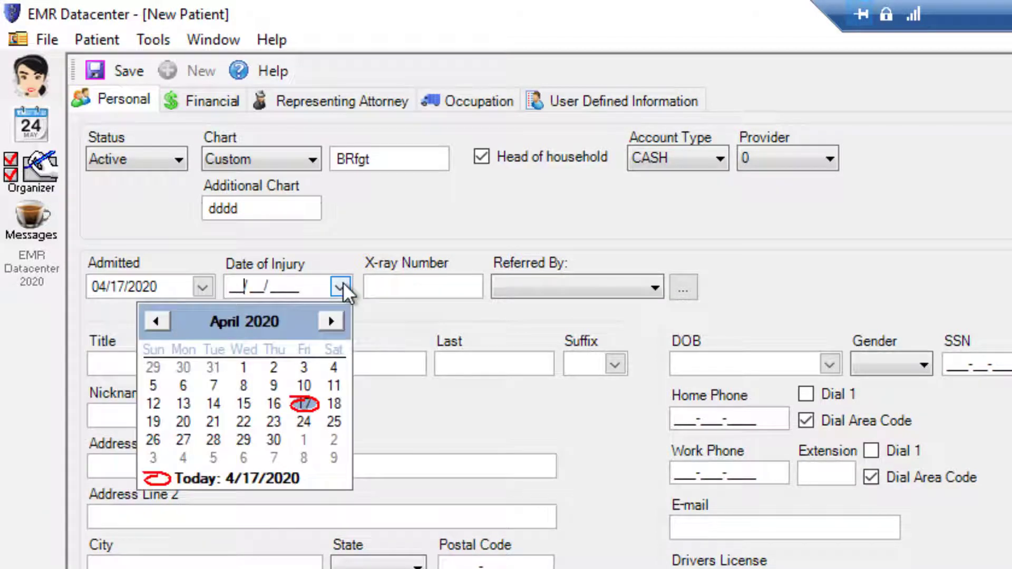
{"action": "left_click", "coordinate": [426, 287]}
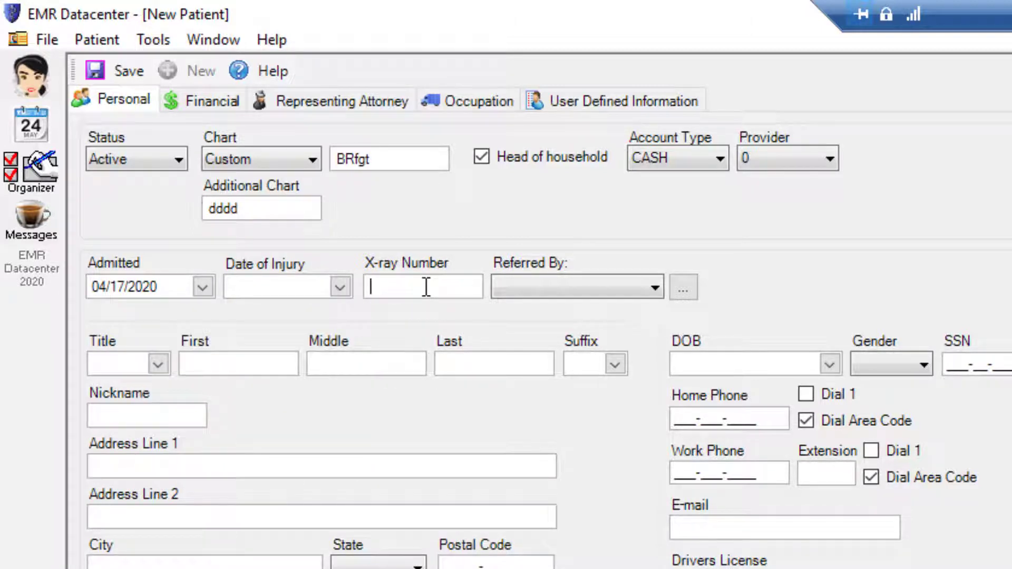
{"action": "type", "text": "33344"}
Step: Look through the available Referred By options for the new patient
{"action": "left_click", "coordinate": [656, 286]}
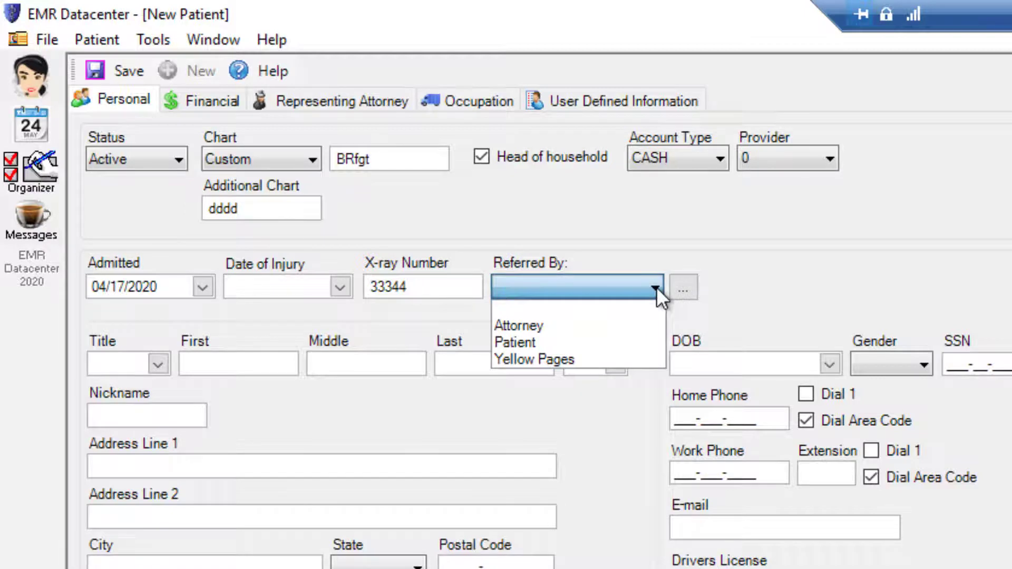
{"action": "key", "text": "Down"}
{"action": "key", "text": "Down"}
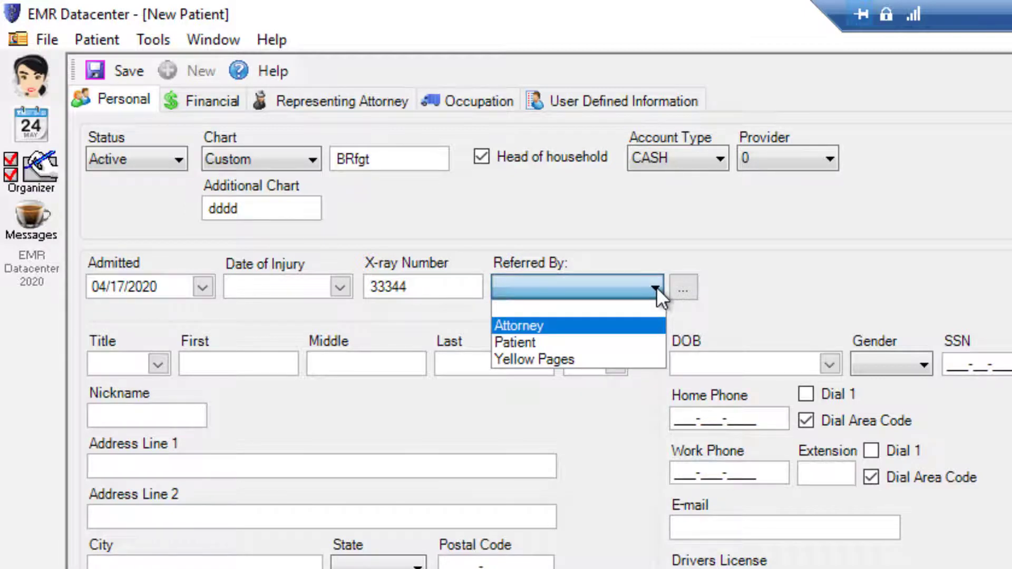
{"action": "key", "text": "Down"}
{"action": "key", "text": "Down"}
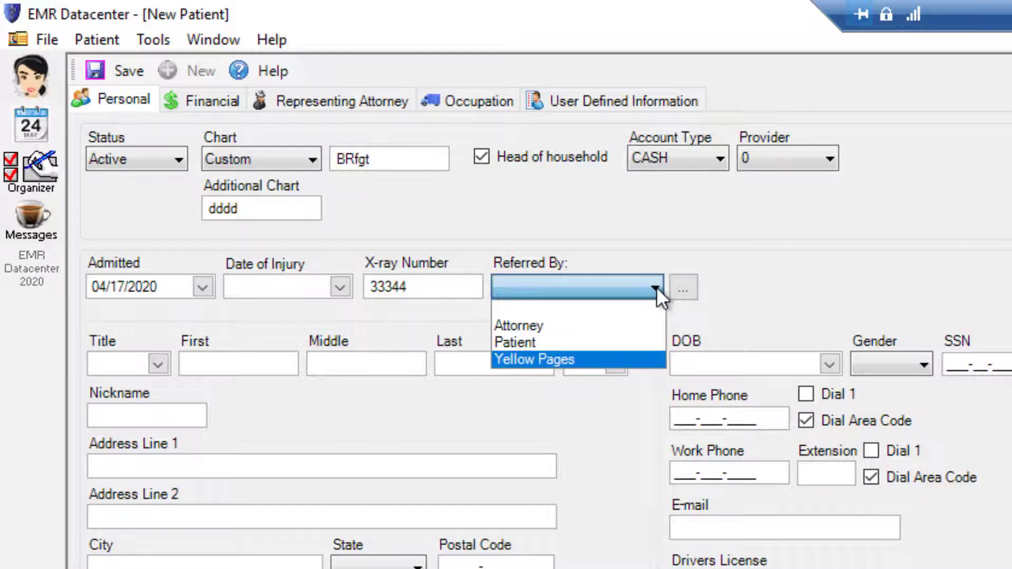
{"action": "key", "text": "Up"}
{"action": "key", "text": "Up"}
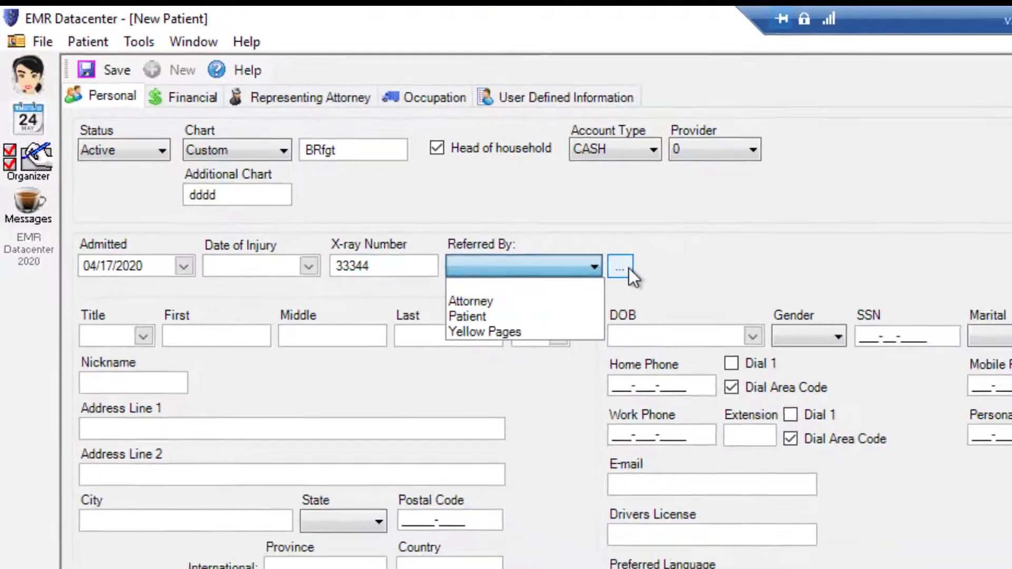
Step: Add a Newspaper entry to the referral types and close the list
{"action": "left_click", "coordinate": [683, 288]}
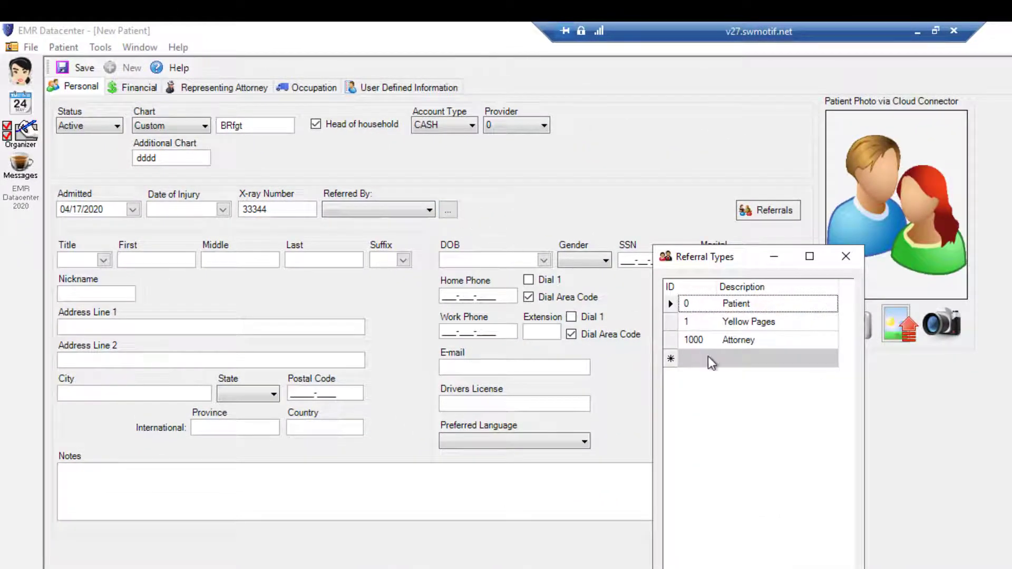
{"action": "left_click", "coordinate": [719, 362]}
{"action": "left_click", "coordinate": [742, 356]}
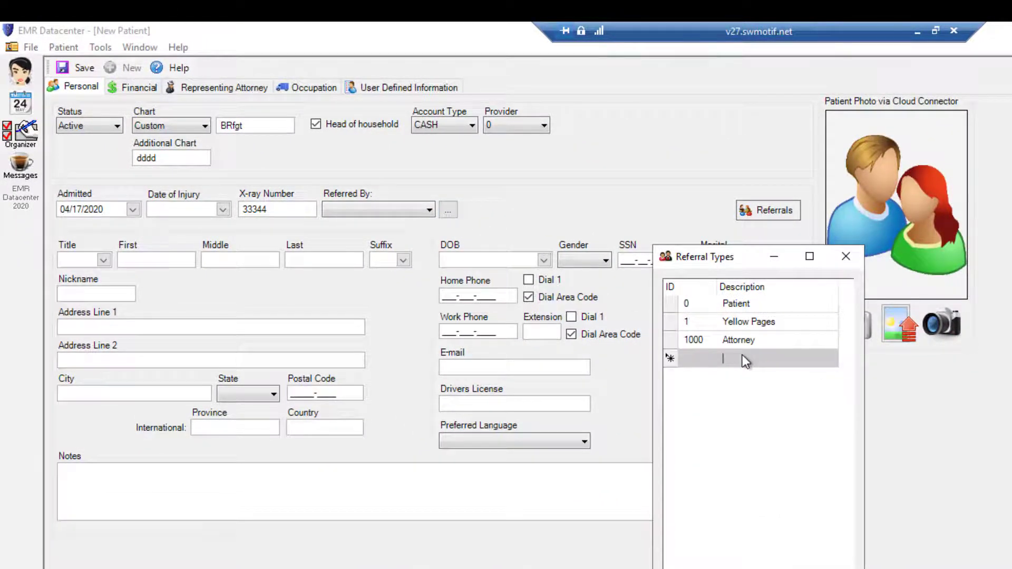
{"action": "type", "text": "Newspaper"}
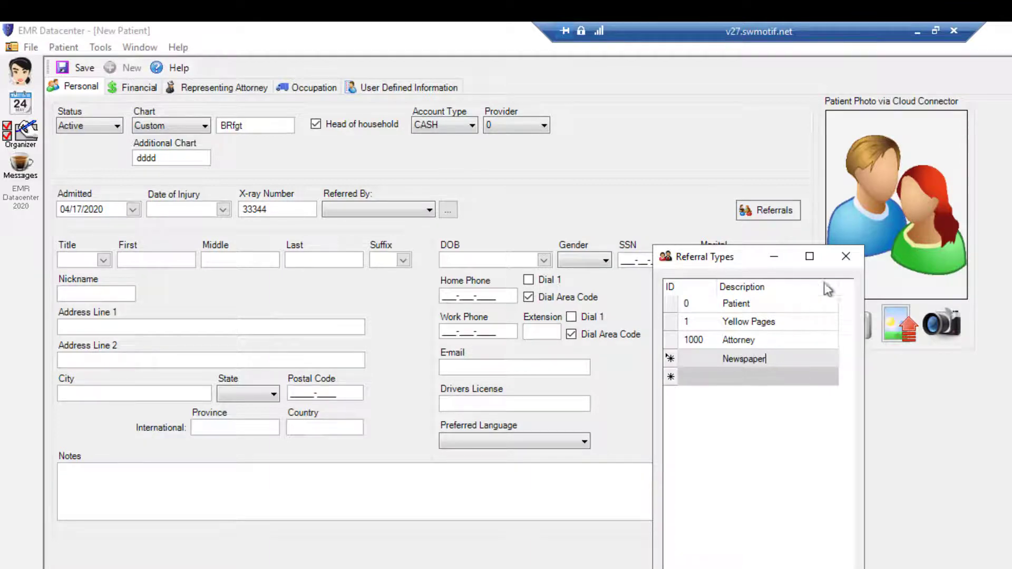
{"action": "left_click", "coordinate": [846, 256]}
Step: Set Referred By to Patient, then open the search for the referring patient and close it without a selection
{"action": "left_click", "coordinate": [380, 256]}
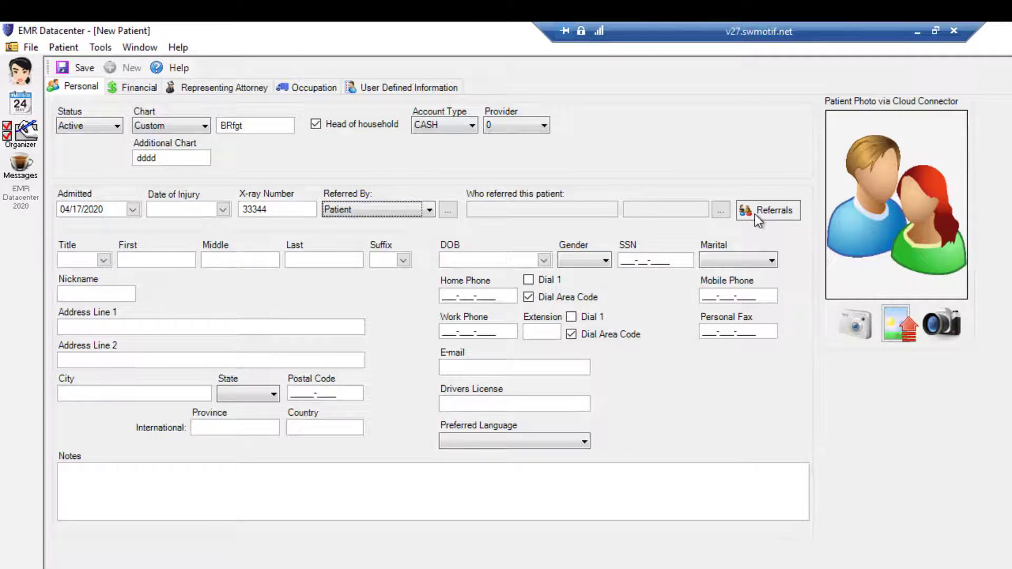
{"action": "left_click", "coordinate": [720, 210]}
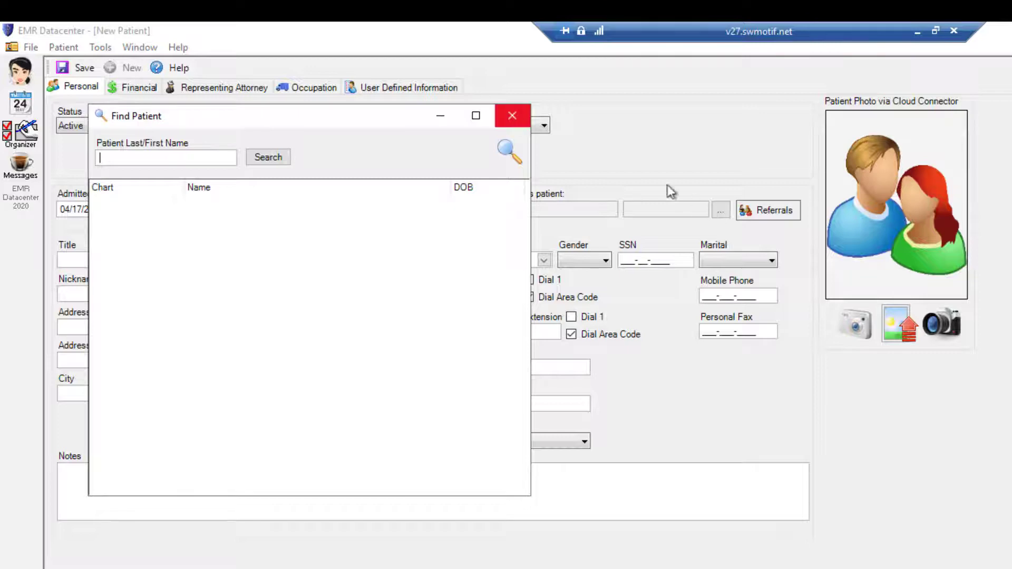
{"action": "left_click", "coordinate": [517, 115]}
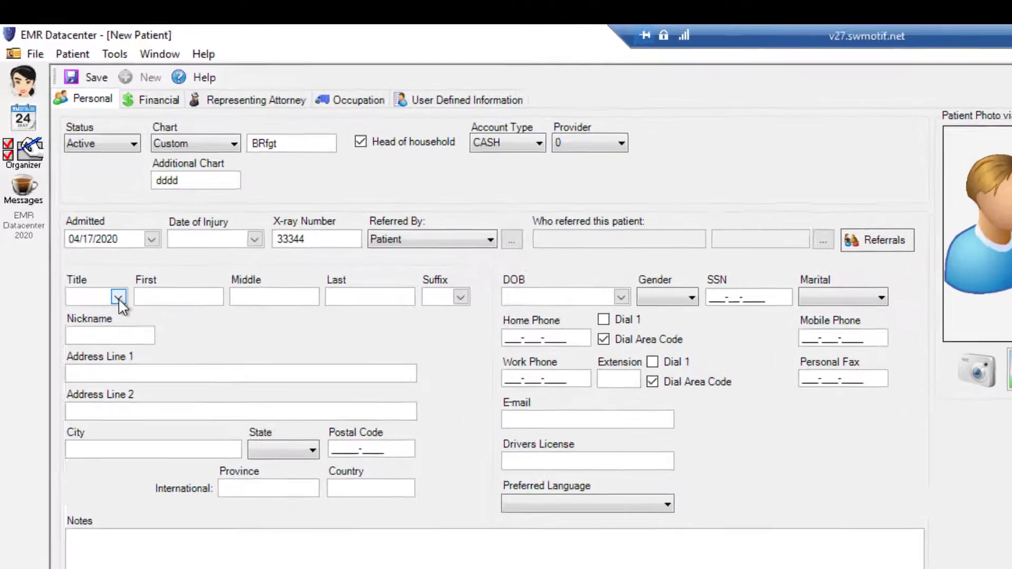
Step: View the available title options for the patient's name
{"action": "left_click", "coordinate": [119, 299]}
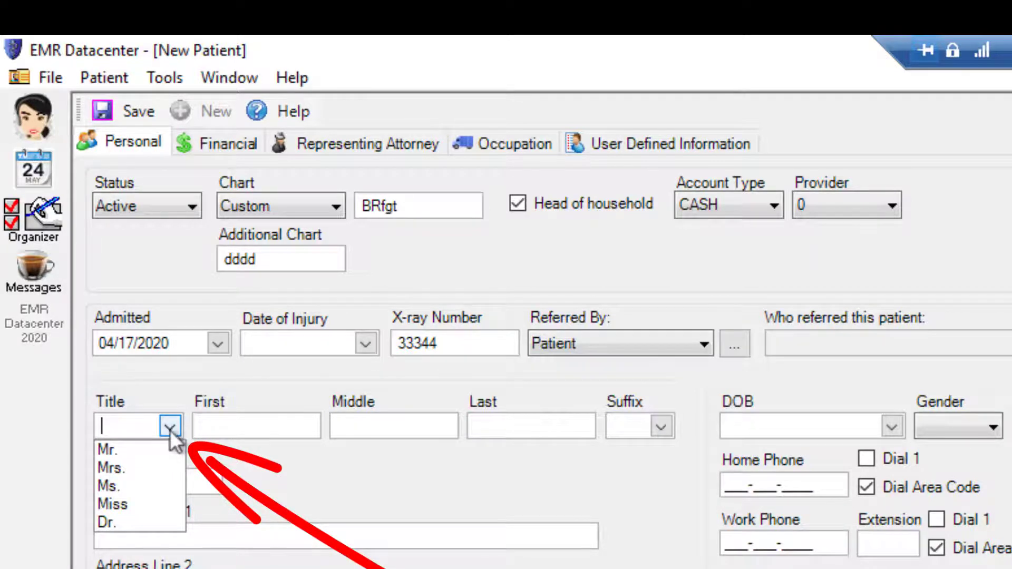
{"action": "left_click", "coordinate": [167, 431]}
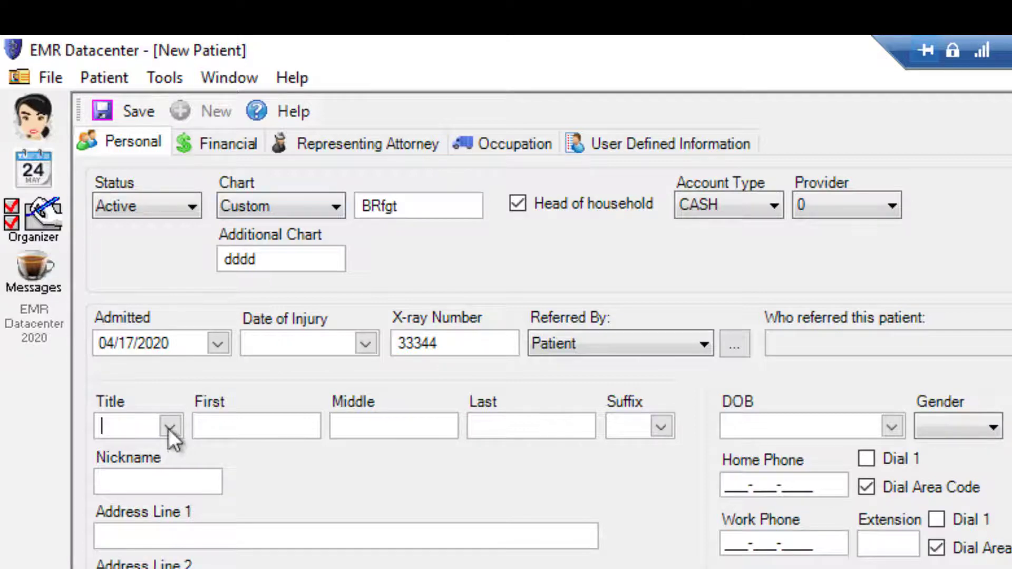
Step: Open the patient's financial information and view the receipt options for new charges
{"action": "left_click", "coordinate": [213, 143]}
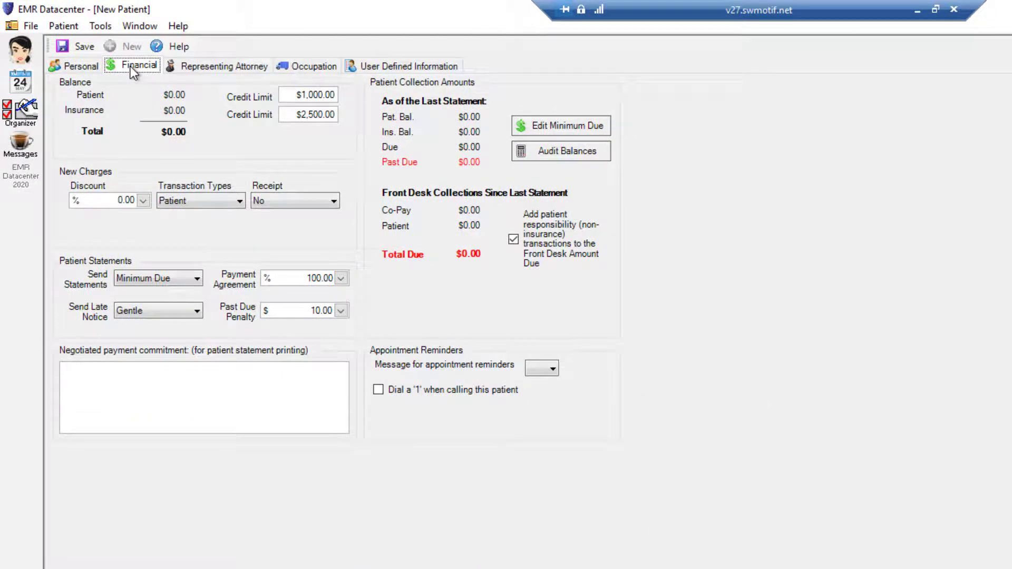
{"action": "left_click", "coordinate": [333, 201]}
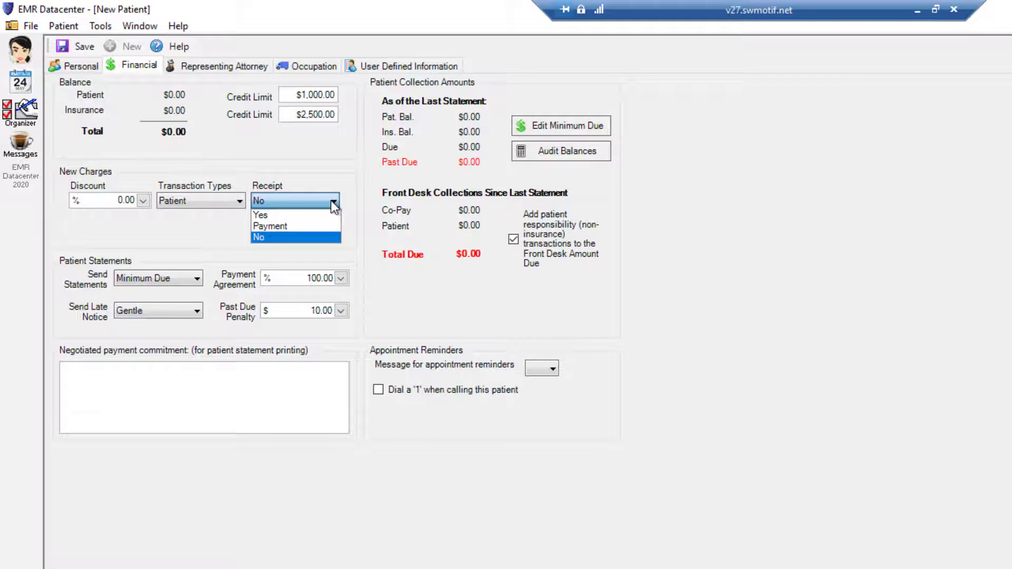
{"action": "left_click", "coordinate": [331, 201]}
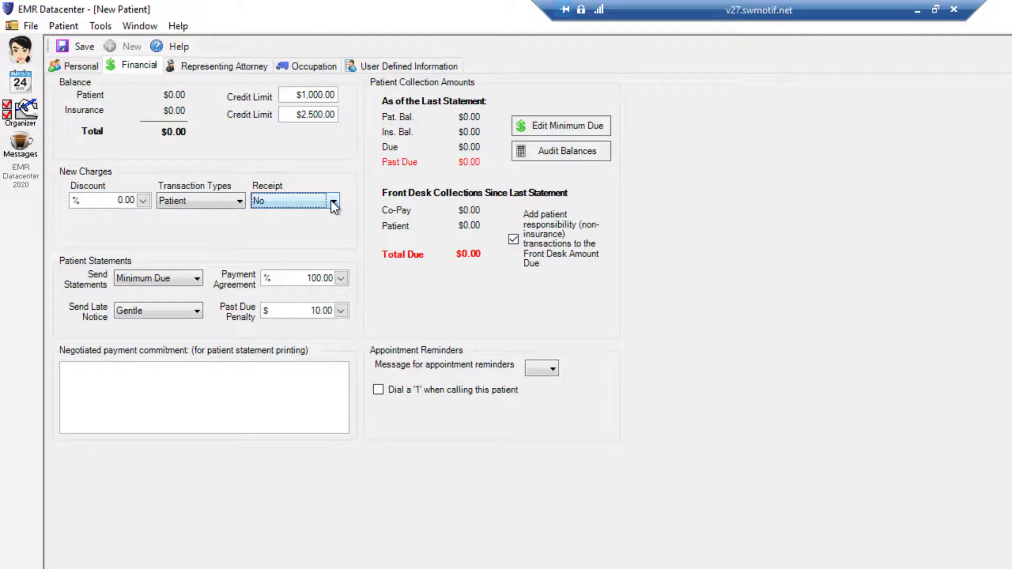
Step: View the transaction type and receipt options for new charges and the payment agreement unit options, leaving their settings as they are
{"action": "left_click", "coordinate": [235, 203]}
{"action": "left_click", "coordinate": [237, 204]}
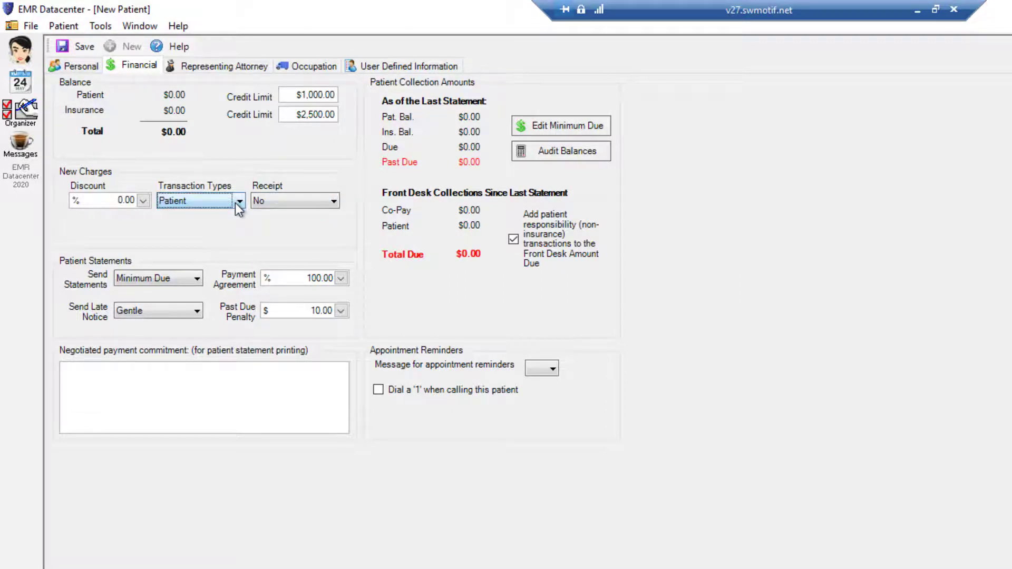
{"action": "left_click", "coordinate": [334, 202]}
{"action": "left_click", "coordinate": [336, 201]}
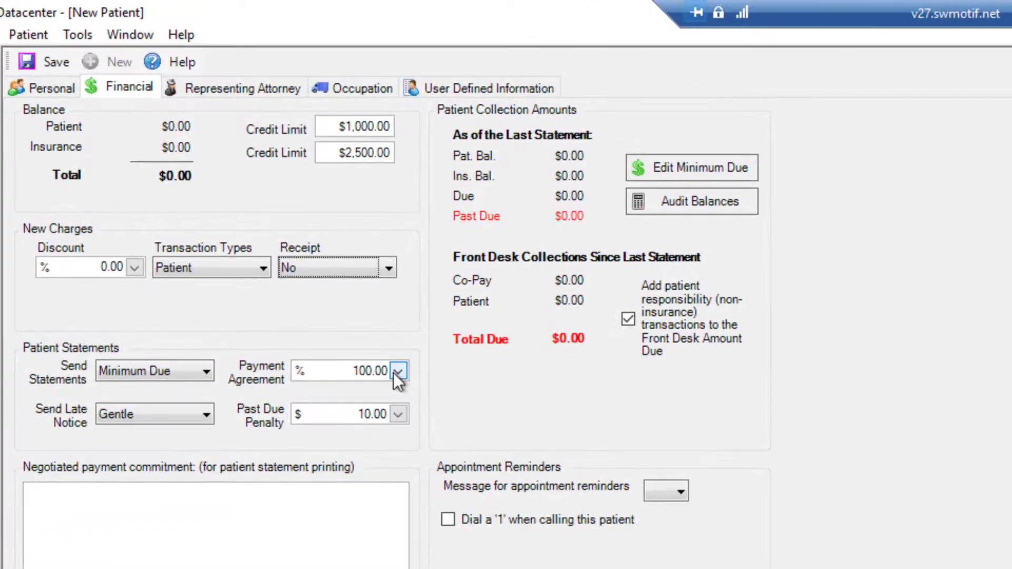
{"action": "left_click", "coordinate": [398, 372]}
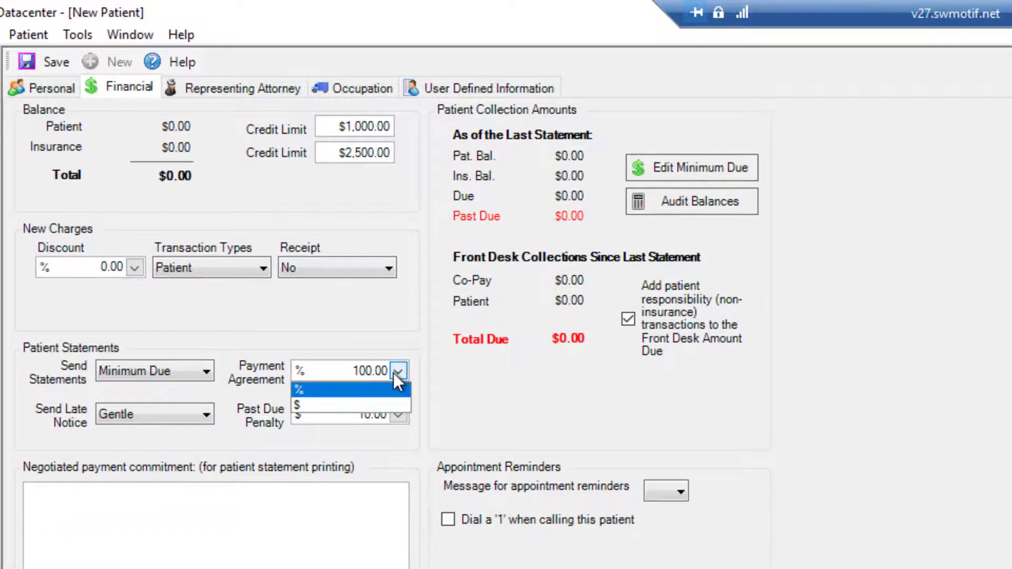
{"action": "left_click", "coordinate": [398, 372]}
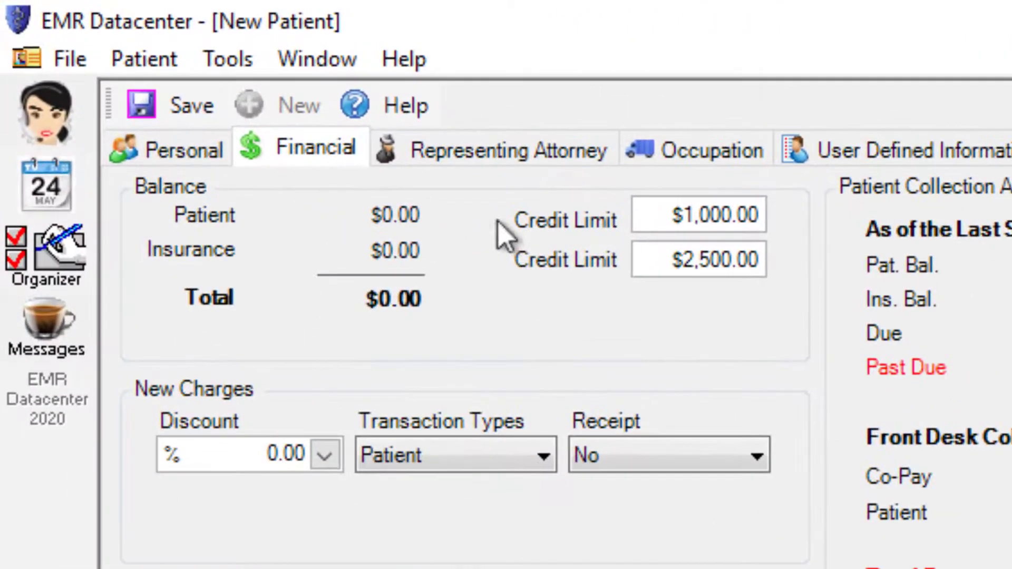
Step: Open the patient's representing attorney details, then open the attorney search and close it without a selection
{"action": "left_click", "coordinate": [210, 67]}
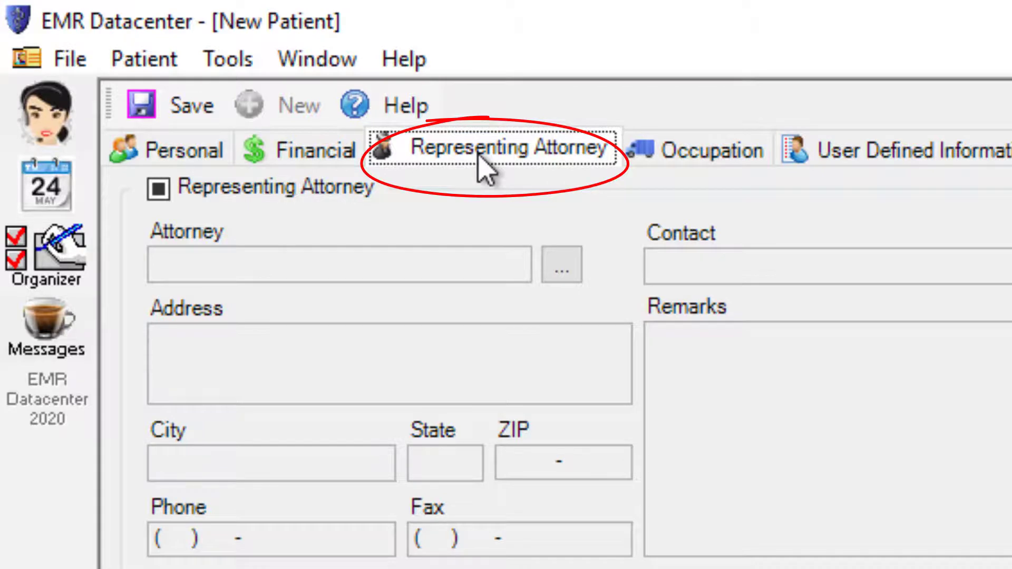
{"action": "left_click", "coordinate": [563, 264]}
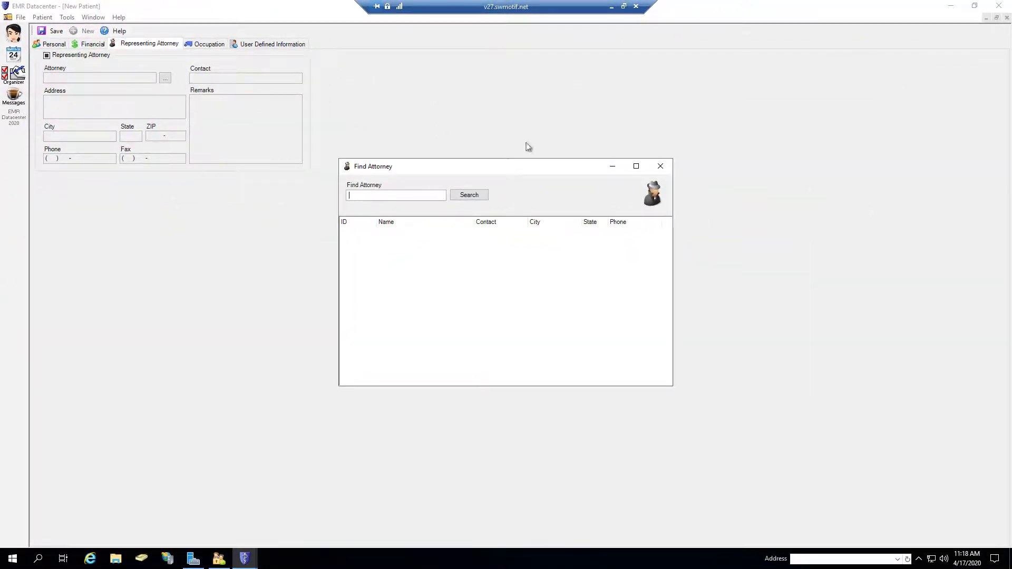
{"action": "left_click", "coordinate": [661, 168]}
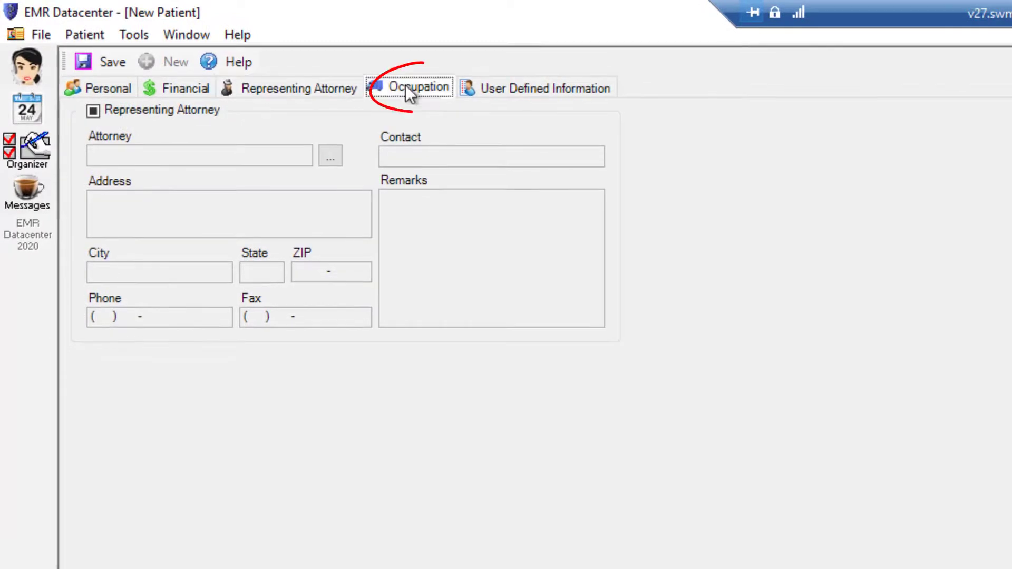
Step: Open the patient's occupation details, then open the employer search and close it without a selection
{"action": "left_click", "coordinate": [204, 45]}
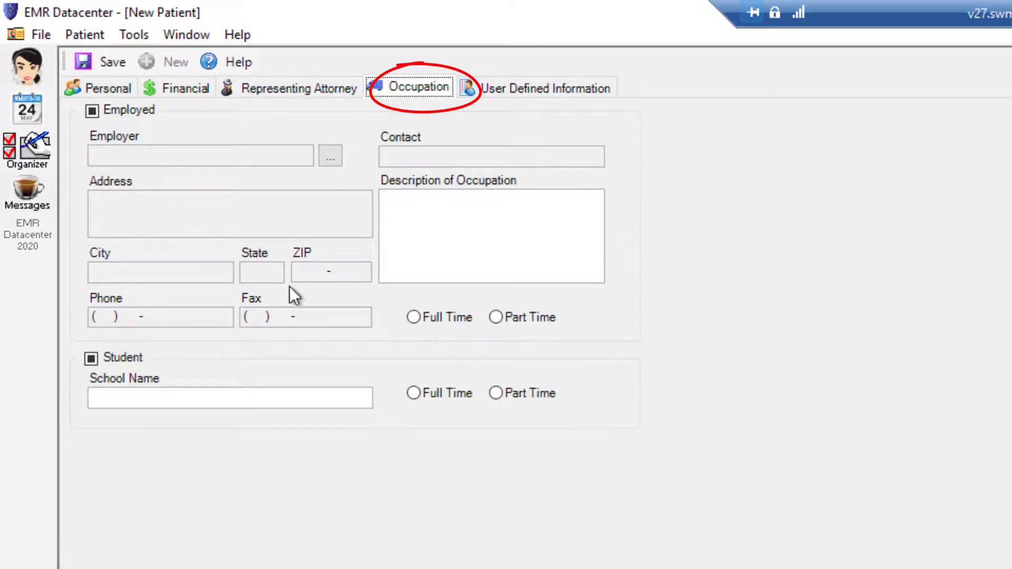
{"action": "left_click", "coordinate": [333, 155]}
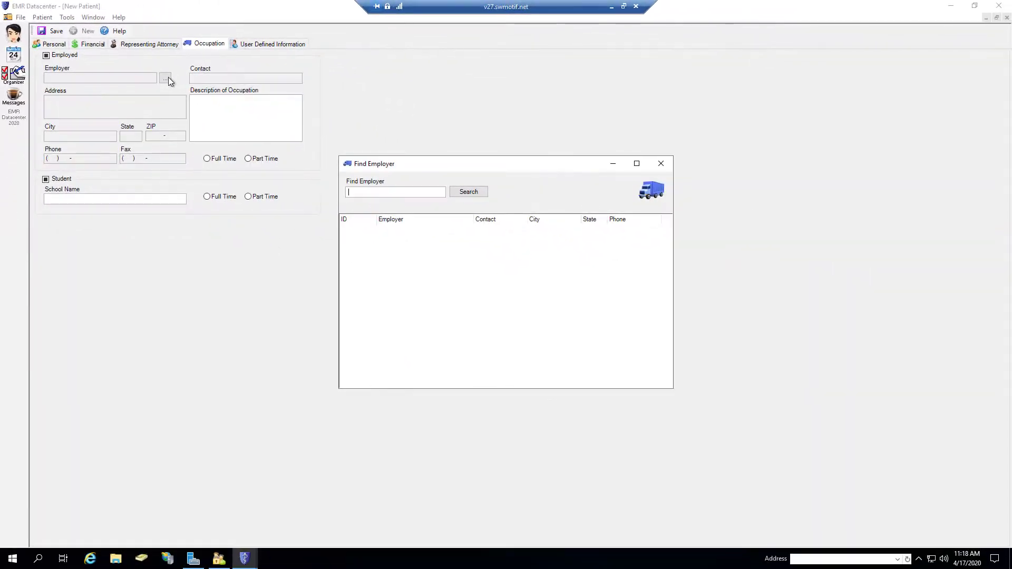
{"action": "left_click", "coordinate": [661, 165]}
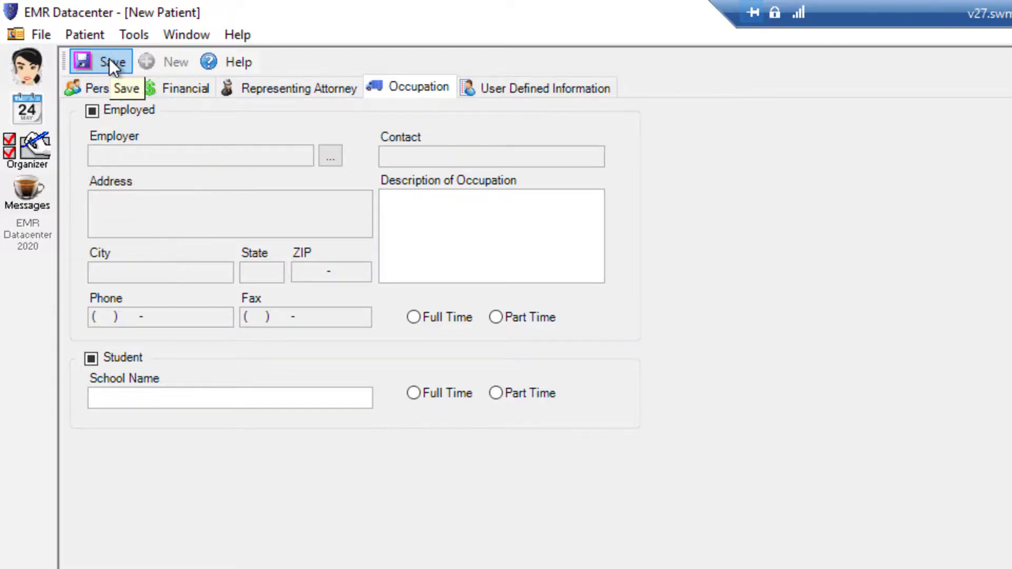
Step: Return to the Front Desk with its list of scheduled patients
{"action": "left_click", "coordinate": [11, 34]}
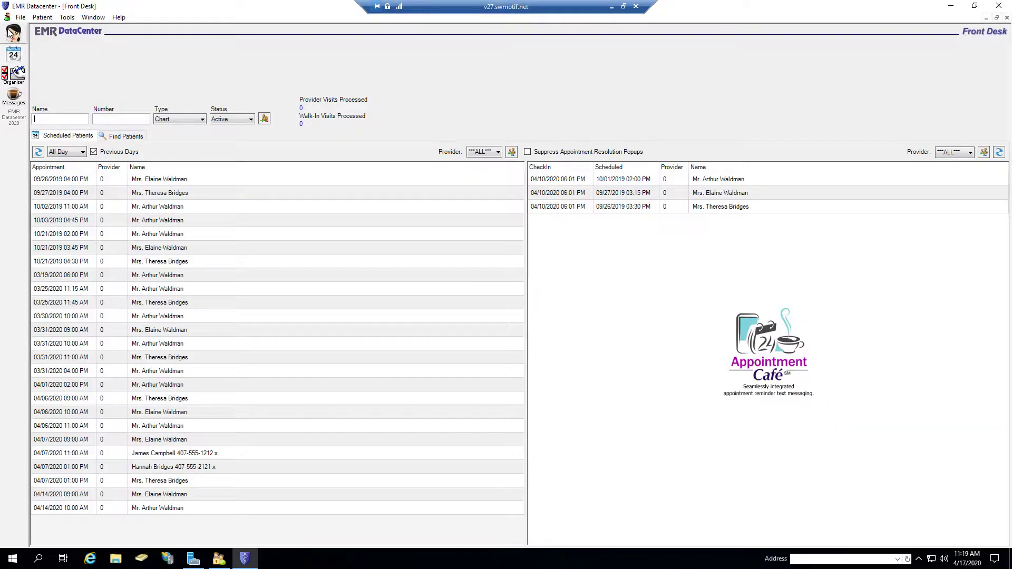